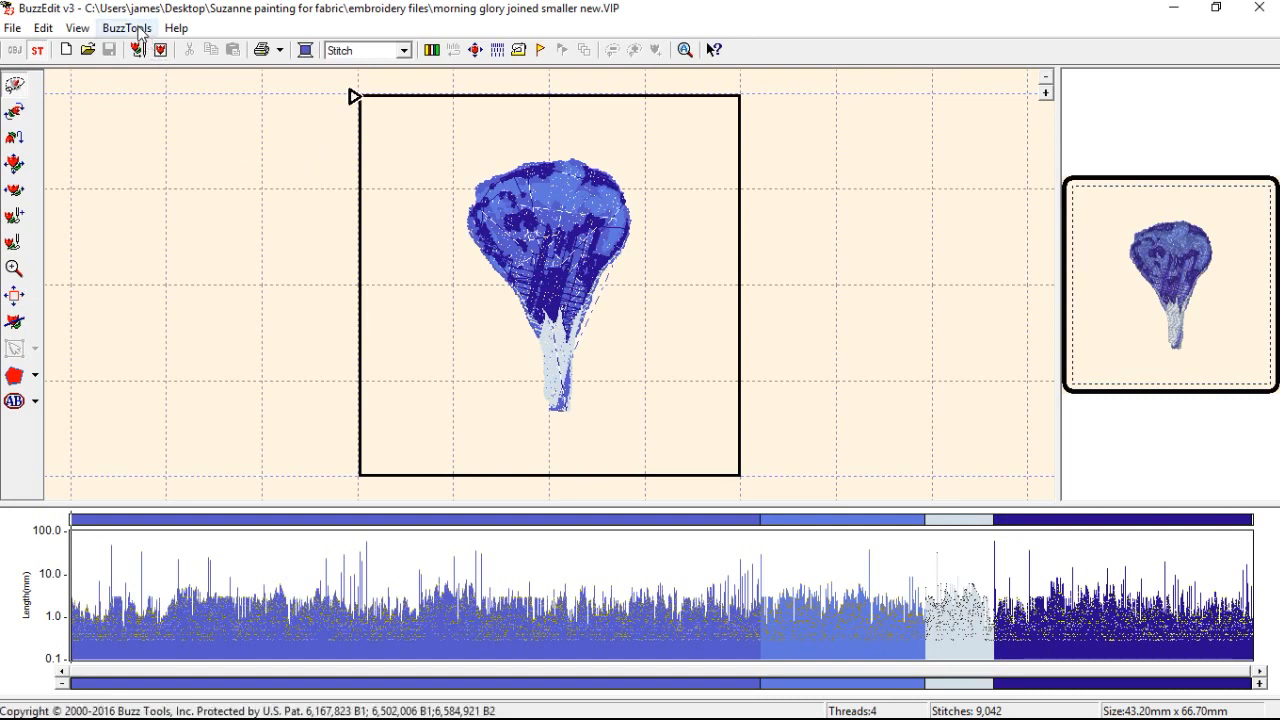
# Change the hoop to Viking Large (150 x 240mm).
pyautogui.click(77, 28)
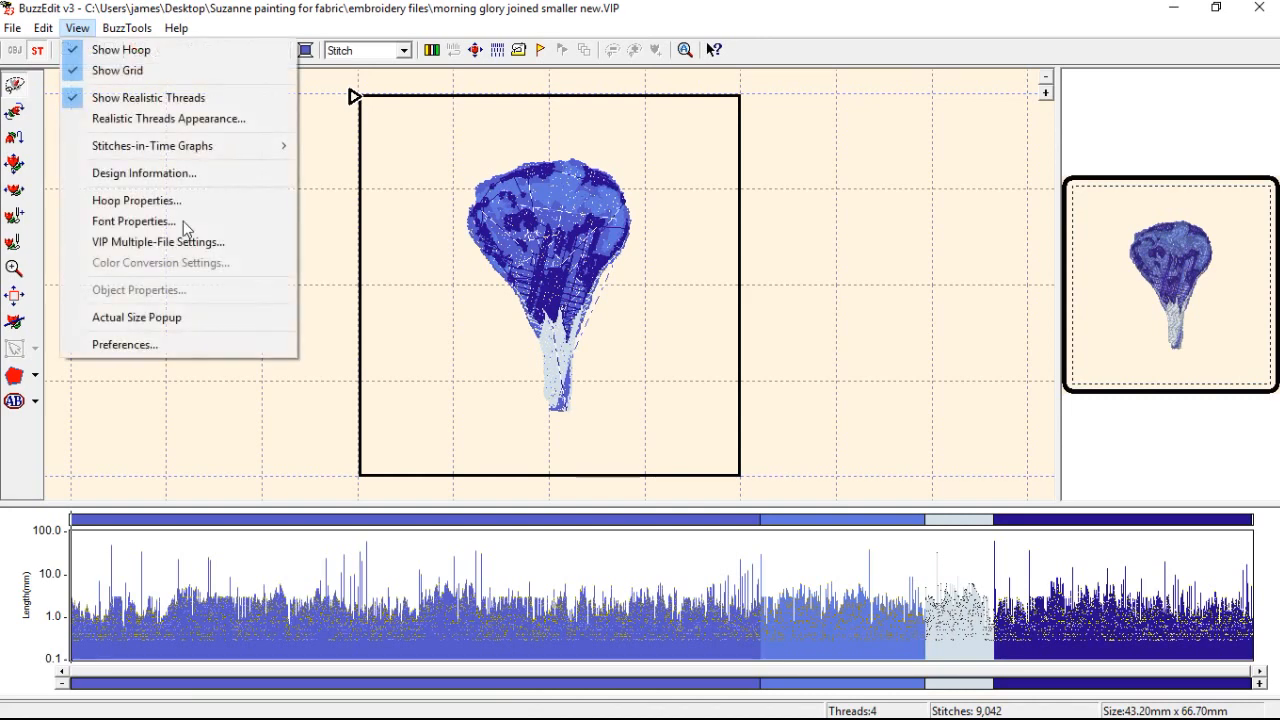
pyautogui.click(174, 209)
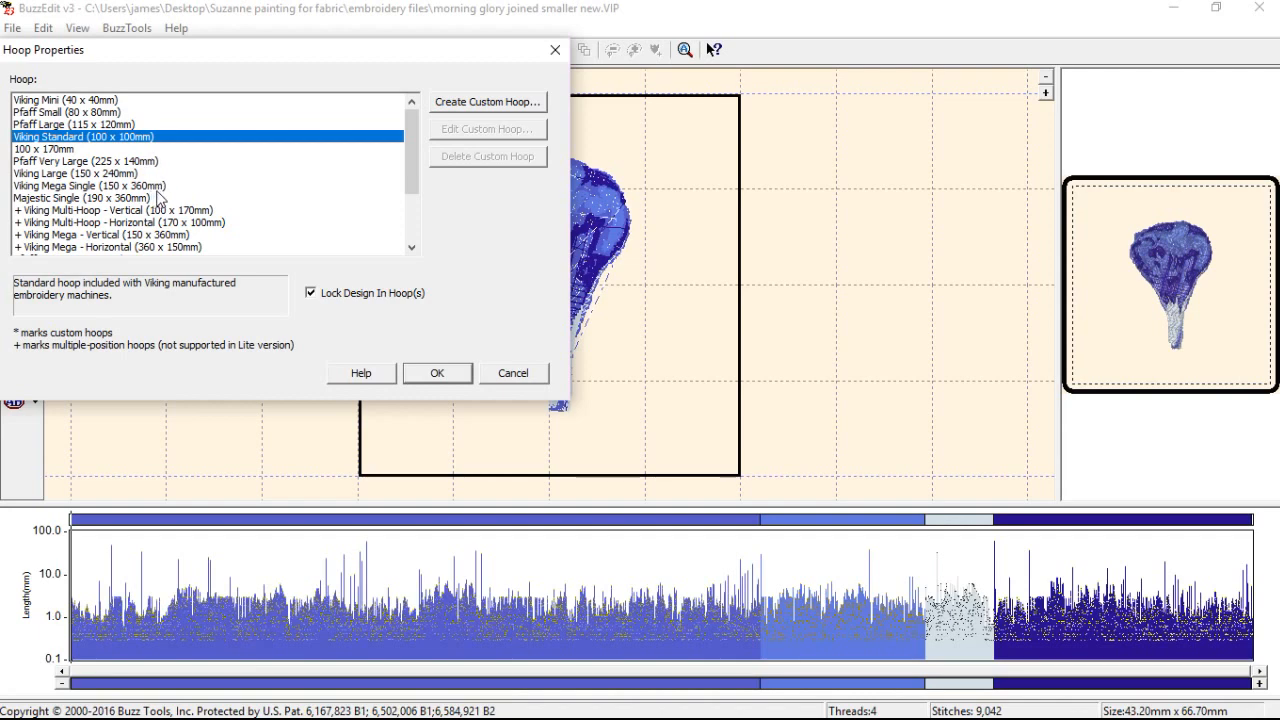
pyautogui.click(143, 174)
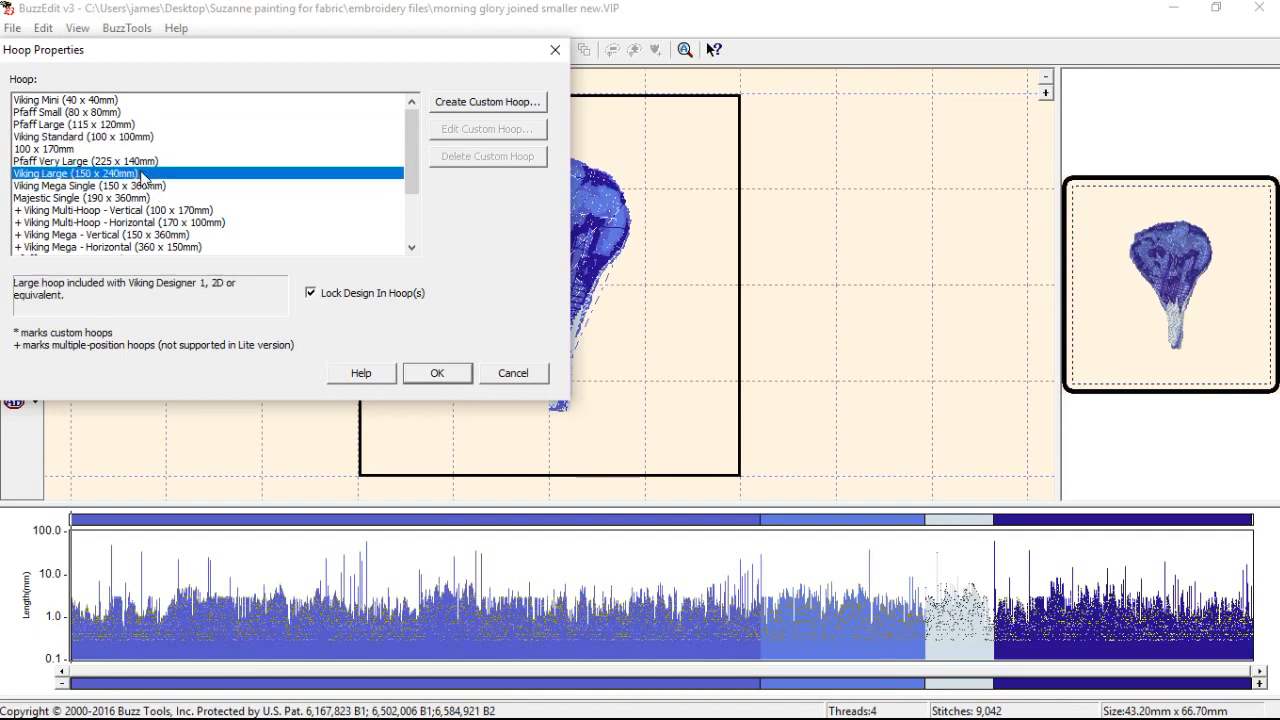
pyautogui.click(437, 372)
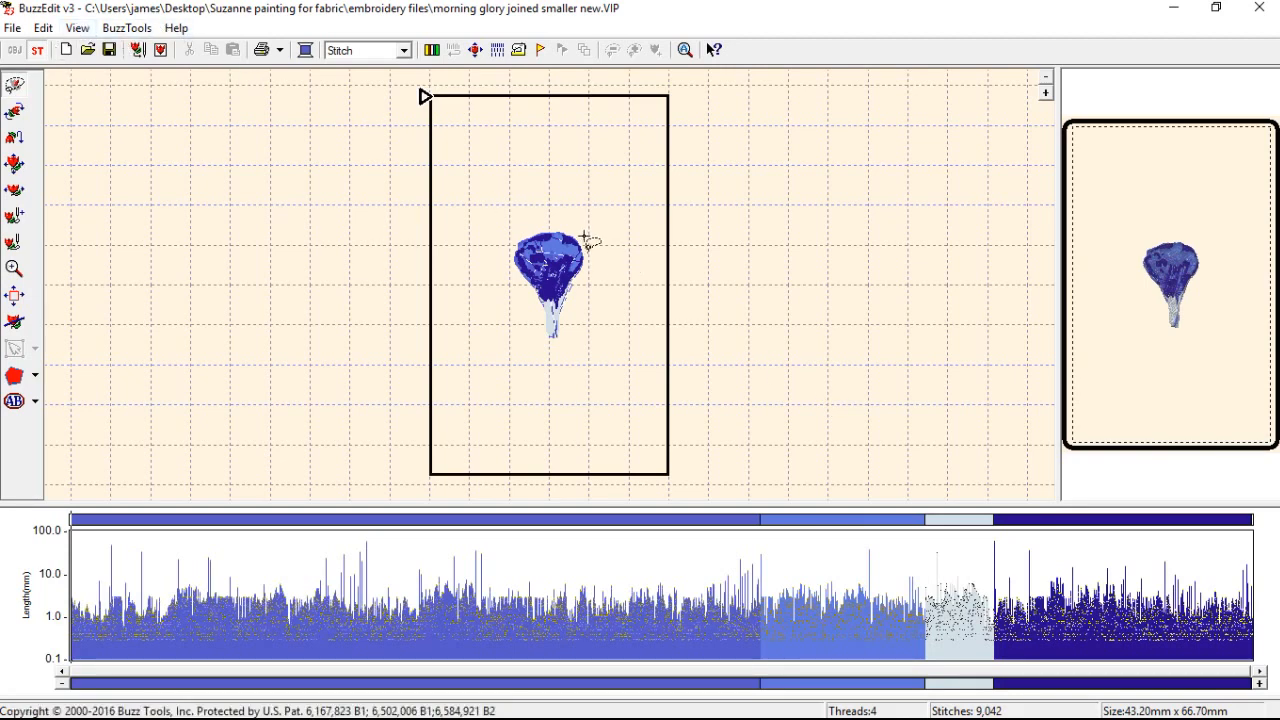
# Select the entire morning glory design and start an elliptical wreath from it with 6 repeats.
pyautogui.click(43, 28)
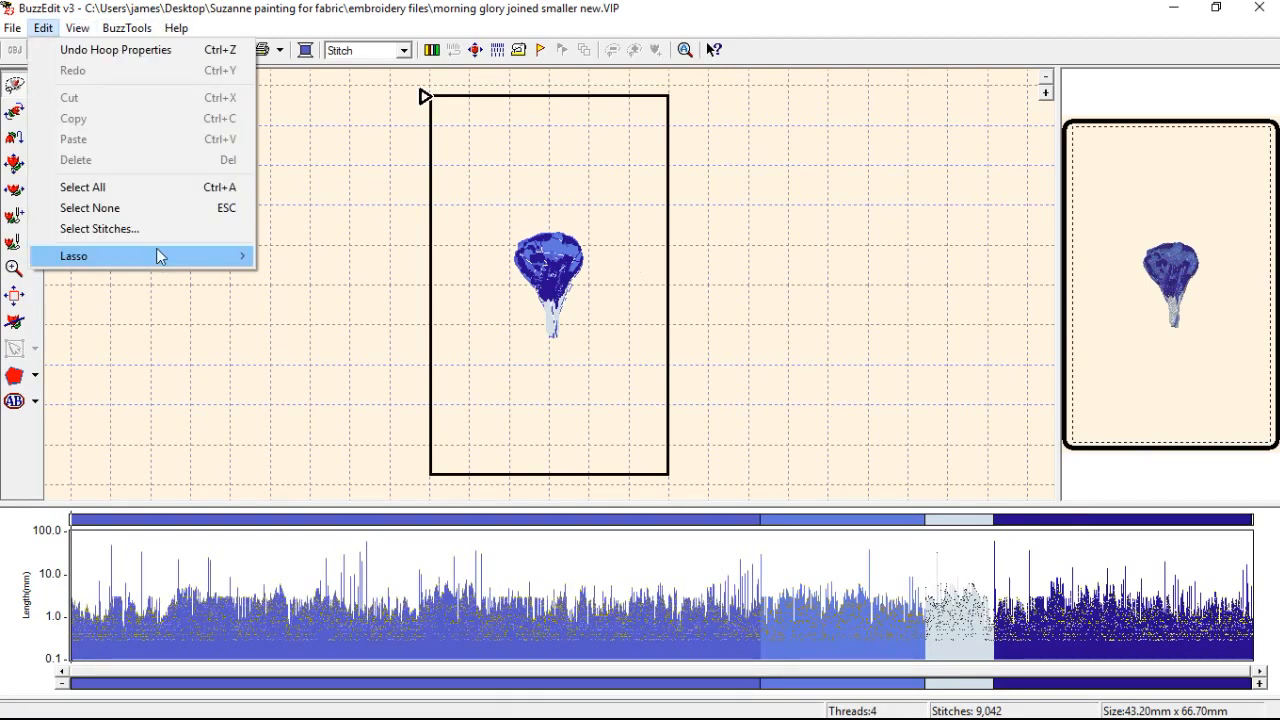
pyautogui.click(154, 189)
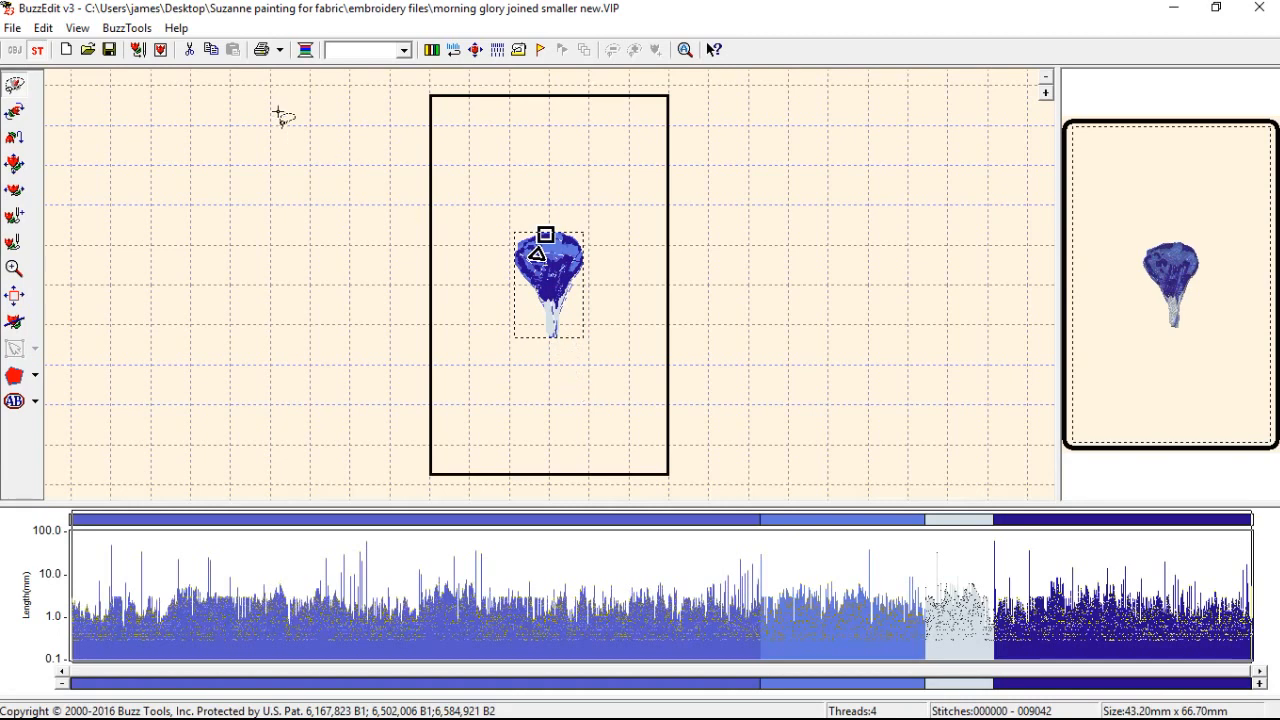
pyautogui.click(126, 28)
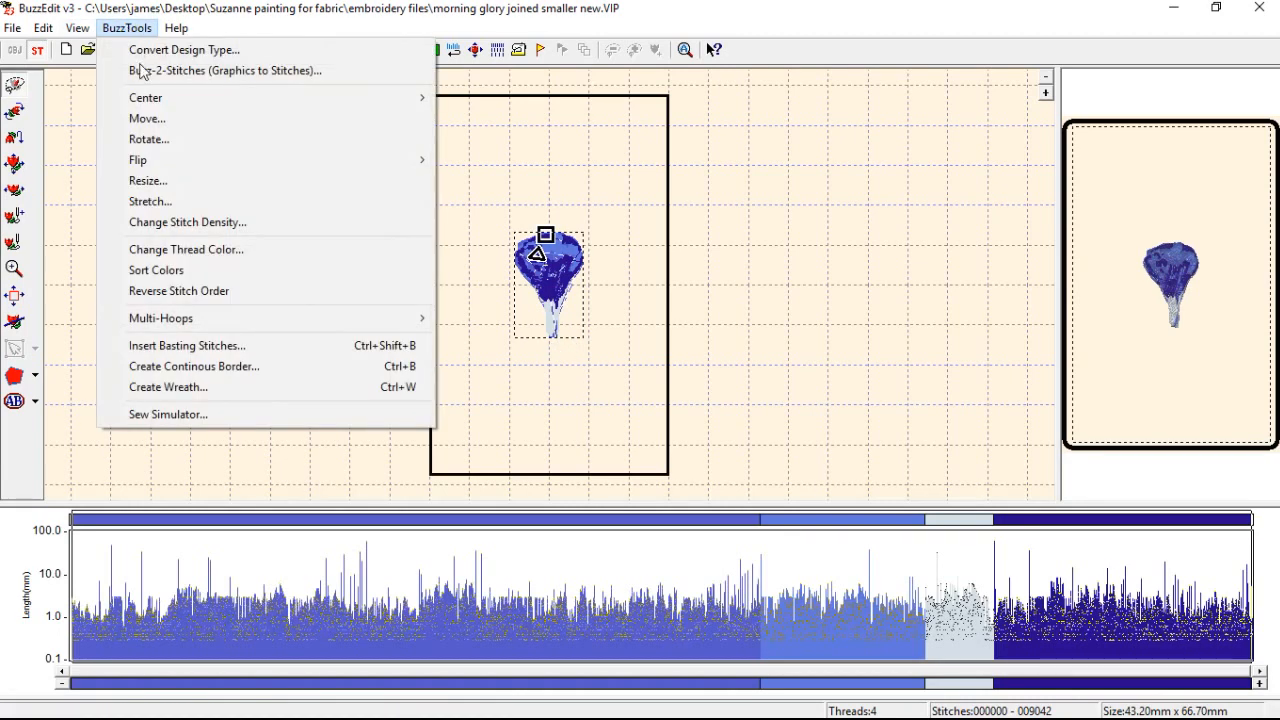
pyautogui.click(249, 386)
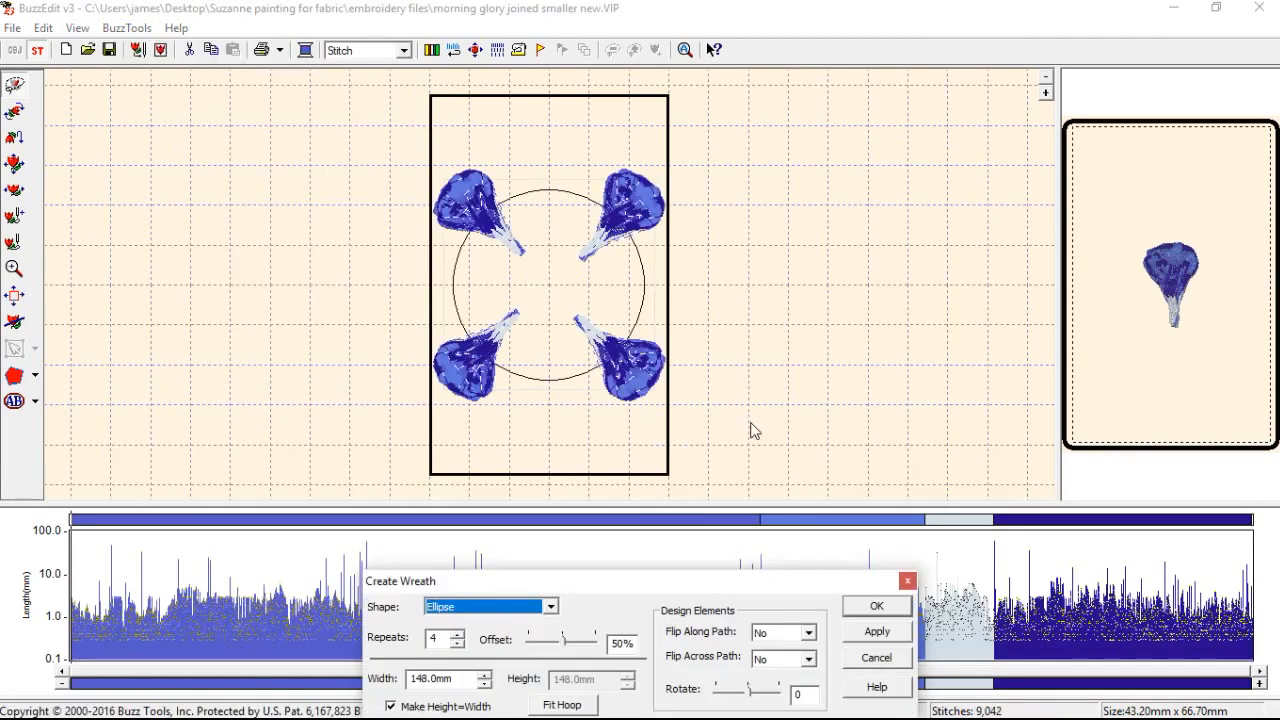
pyautogui.moveTo(618, 597); pyautogui.dragTo(609, 438)
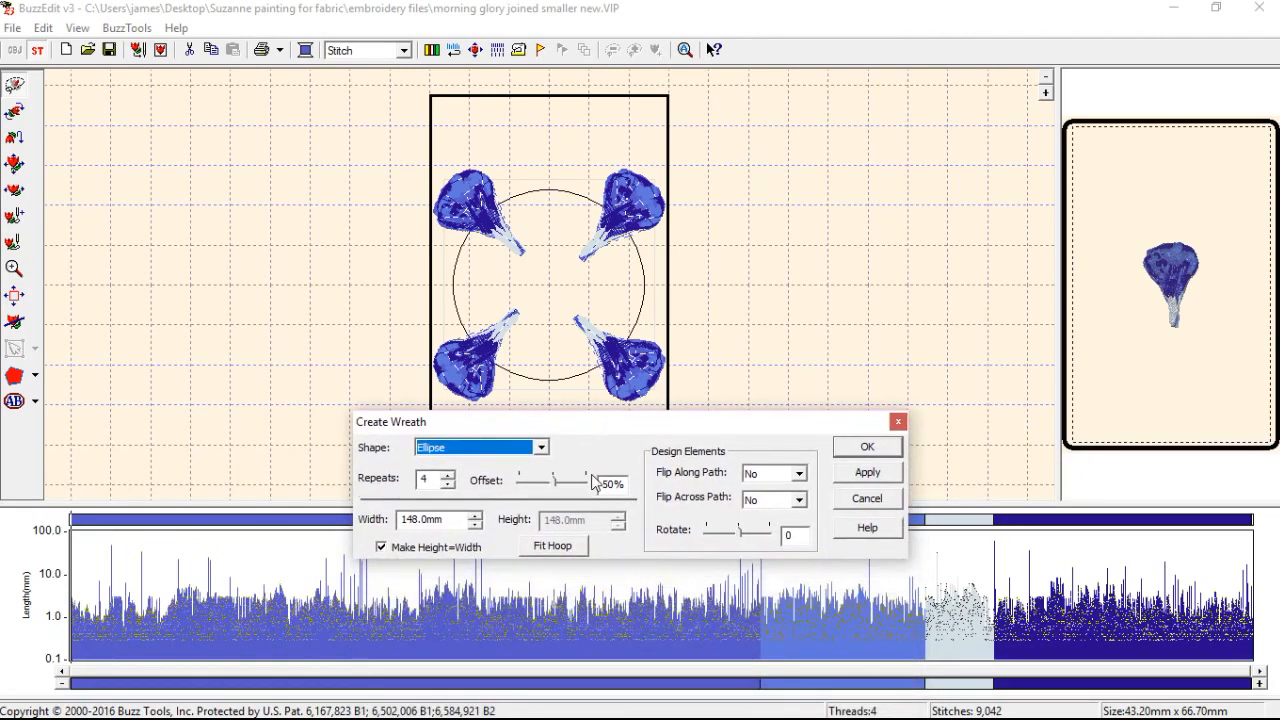
pyautogui.click(446, 475)
pyautogui.click(447, 475)
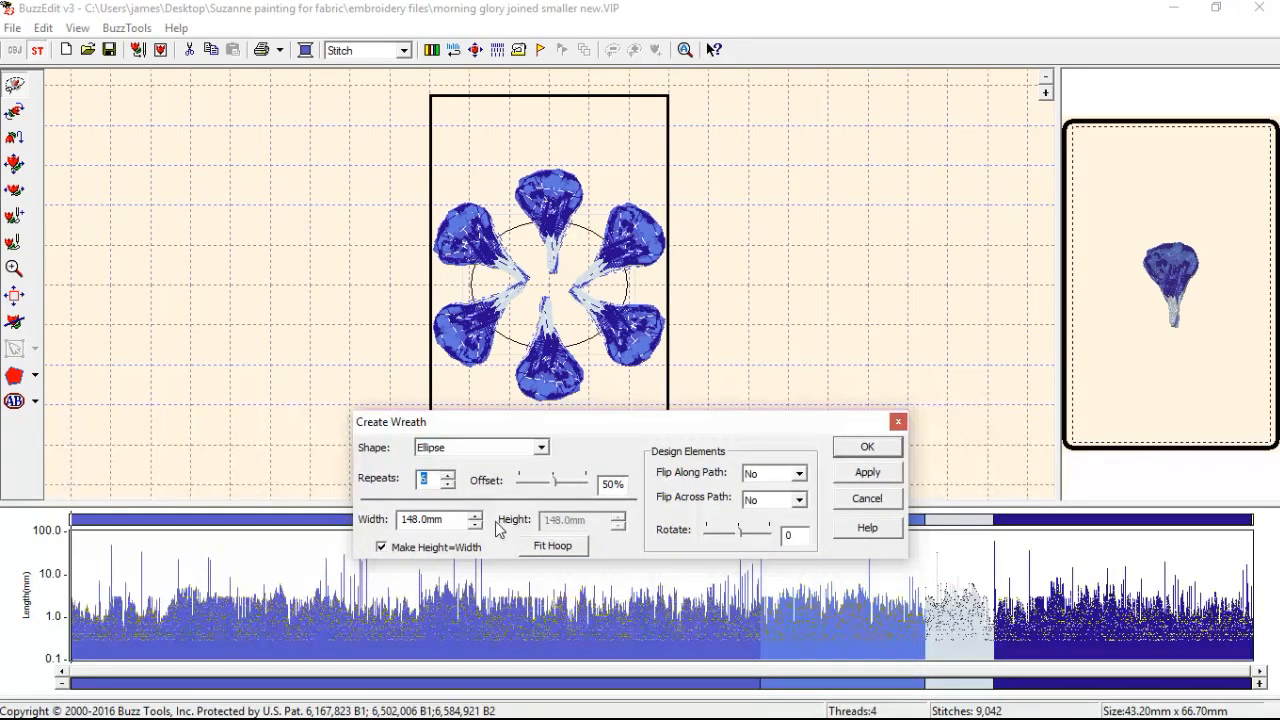
# Unlink the wreath's height from its width and set the width to 140 mm.
pyautogui.click(447, 549)
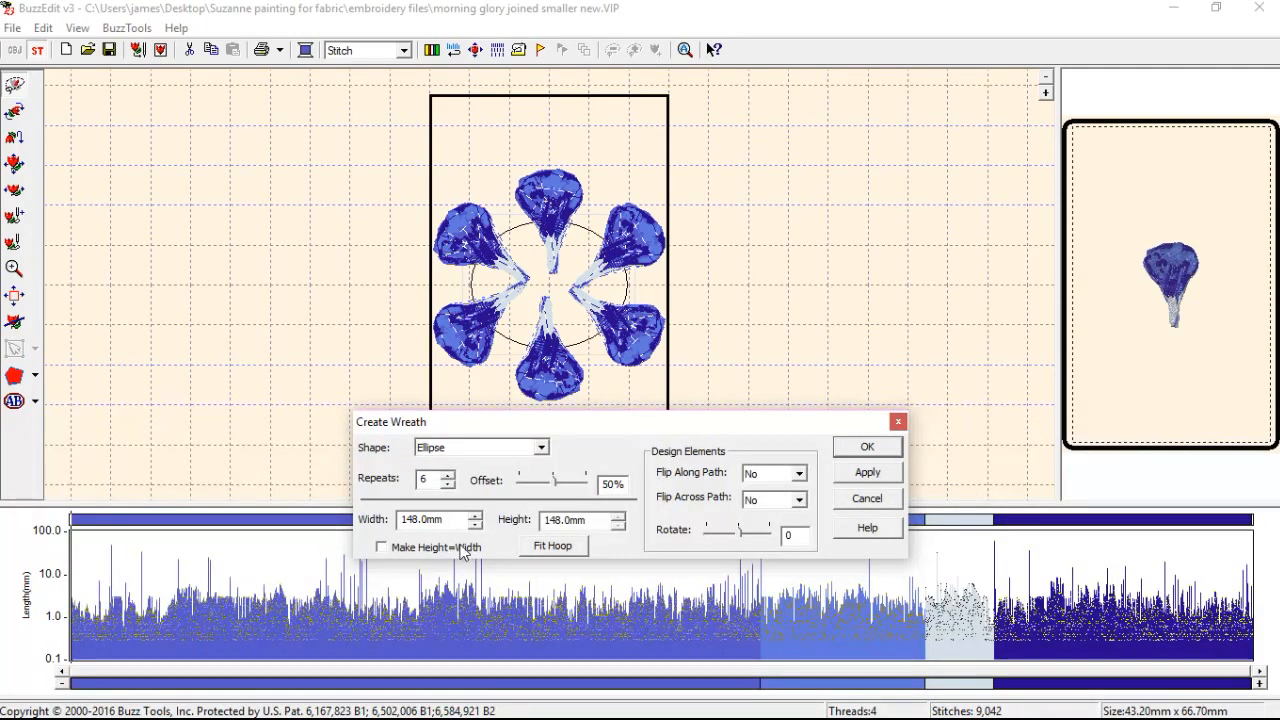
pyautogui.click(477, 526)
pyautogui.click(477, 526)
pyautogui.click(477, 526)
pyautogui.click(477, 526)
pyautogui.click(477, 526)
pyautogui.click(477, 526)
pyautogui.click(477, 526)
# Adjust the wreath's dimensions to 131 mm wide and 140 mm high, drawing the flowers closer together.
pyautogui.click(619, 525)
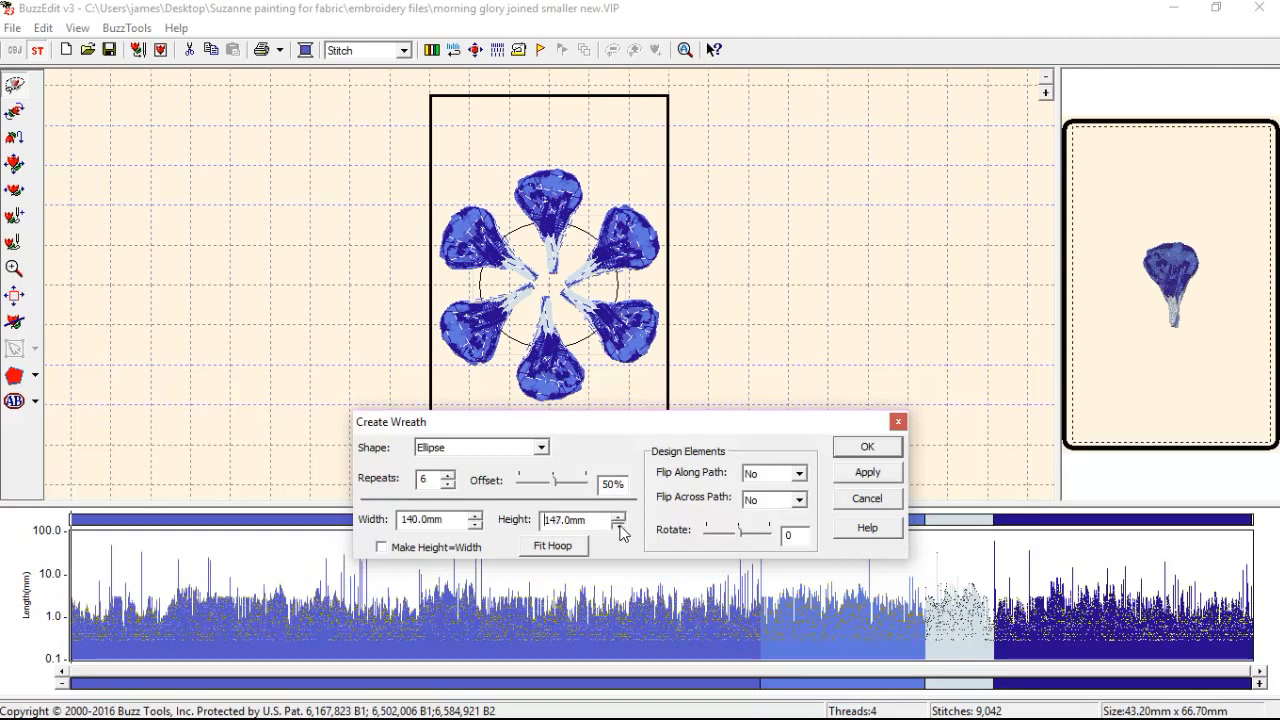
pyautogui.click(619, 525)
pyautogui.click(619, 525)
pyautogui.click(619, 525)
pyautogui.click(619, 525)
pyautogui.click(619, 525)
pyautogui.click(618, 516)
pyautogui.click(618, 516)
pyautogui.click(618, 516)
pyautogui.click(618, 516)
pyautogui.click(618, 516)
pyautogui.click(618, 516)
pyautogui.click(618, 516)
pyautogui.click(618, 516)
pyautogui.click(618, 516)
pyautogui.click(618, 516)
pyautogui.click(475, 524)
pyautogui.click(475, 524)
pyautogui.click(475, 524)
pyautogui.click(475, 524)
pyautogui.click(475, 524)
pyautogui.click(619, 527)
pyautogui.click(619, 527)
pyautogui.click(619, 527)
pyautogui.click(475, 524)
pyautogui.click(475, 524)
pyautogui.click(475, 524)
pyautogui.click(475, 524)
pyautogui.click(619, 526)
pyautogui.click(619, 526)
pyautogui.click(619, 526)
pyautogui.click(619, 526)
pyautogui.click(619, 526)
pyautogui.click(619, 526)
pyautogui.click(619, 526)
pyautogui.click(619, 526)
pyautogui.click(619, 526)
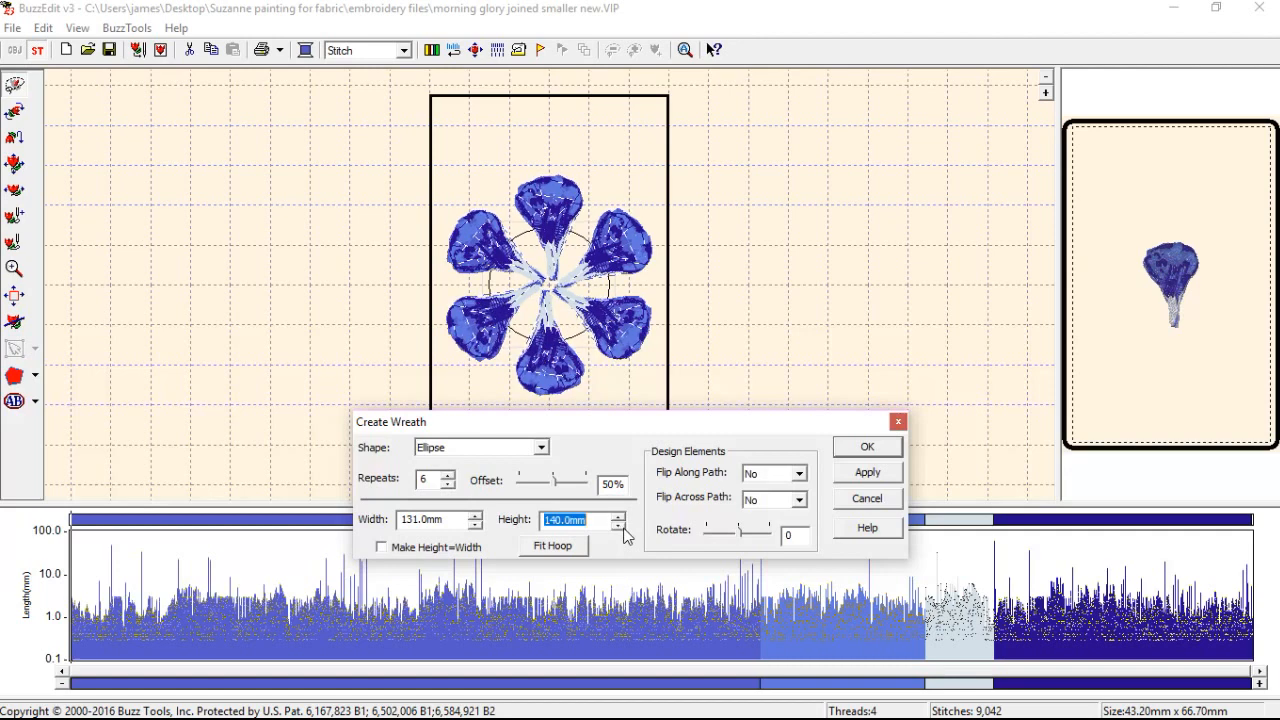
# Reduce the wreath's width to 124 mm and its height to 138 mm.
pyautogui.click(475, 524)
pyautogui.click(476, 525)
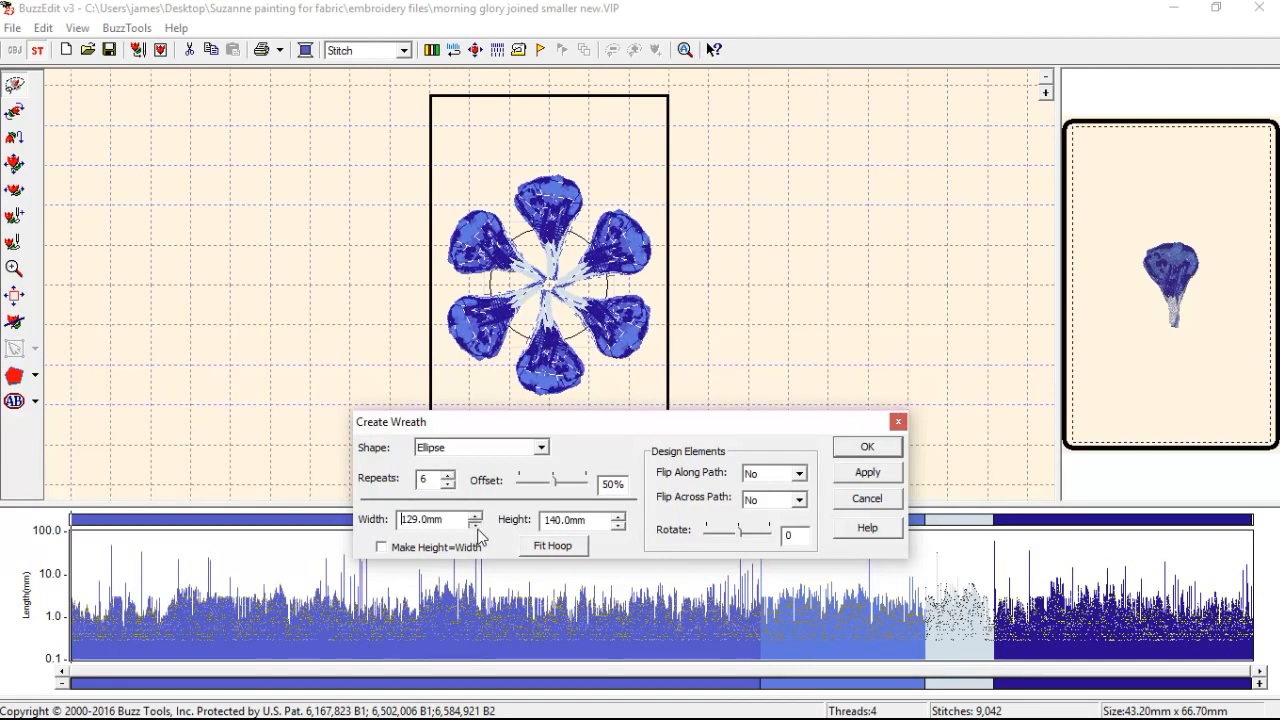
pyautogui.click(476, 525)
pyautogui.click(477, 526)
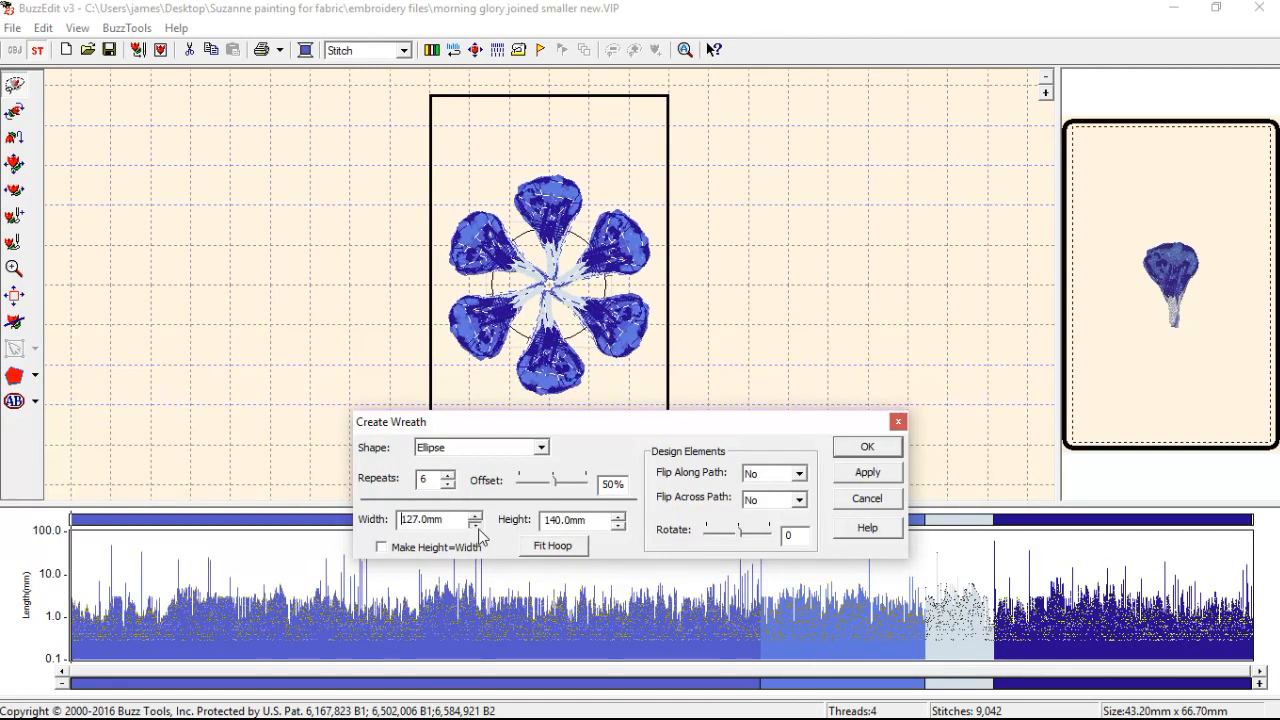
pyautogui.click(477, 526)
pyautogui.click(618, 526)
pyautogui.click(618, 526)
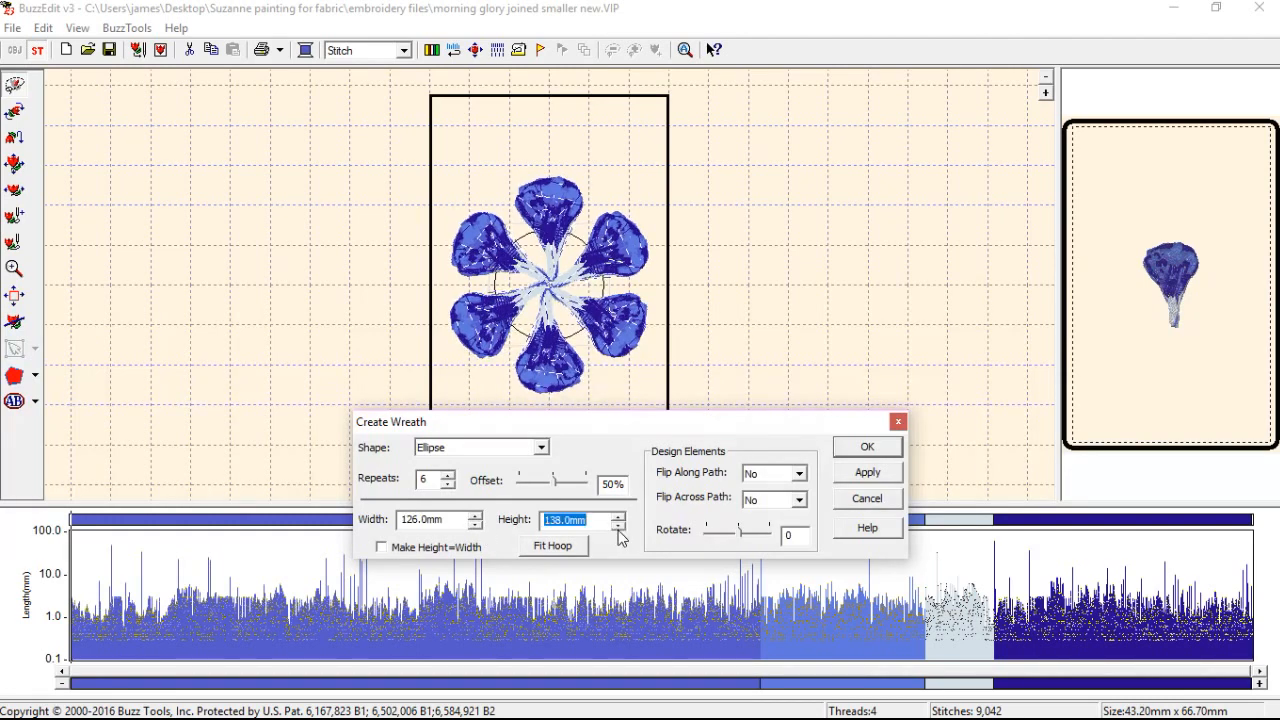
pyautogui.click(477, 526)
pyautogui.click(477, 526)
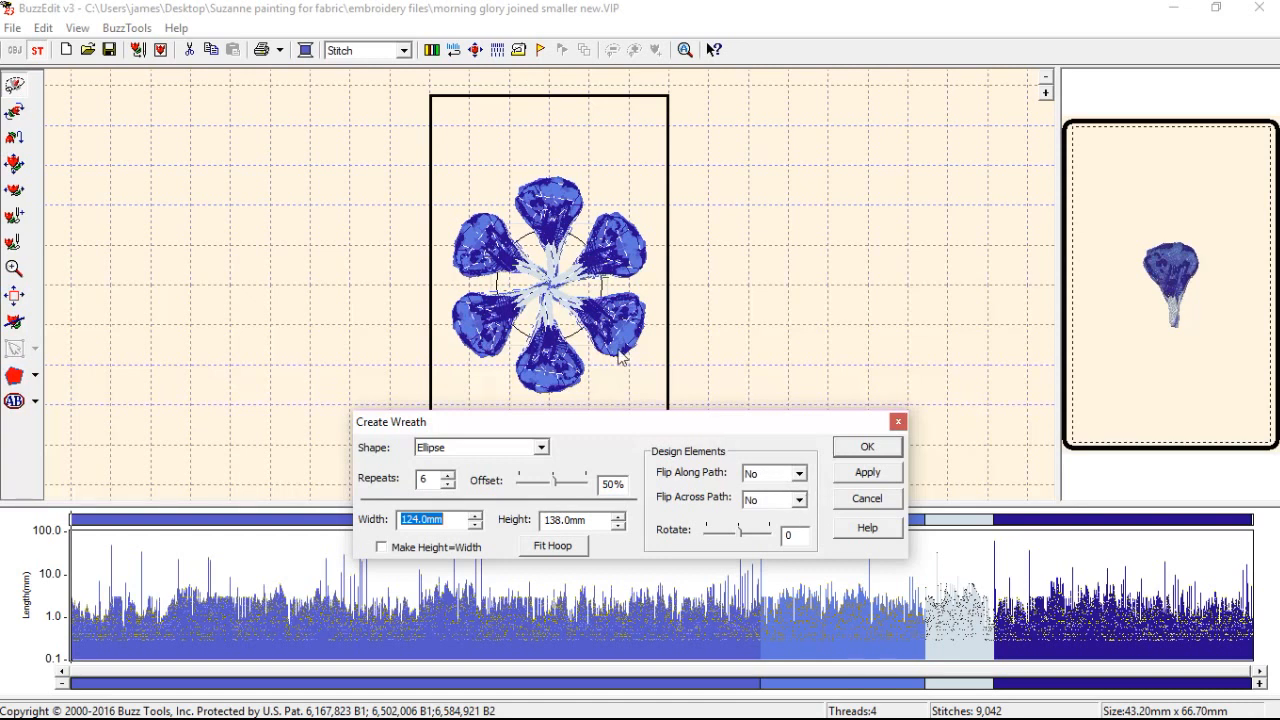
# Try flipping alternate flowers across the path, and restore Flip Across Path to No.
pyautogui.click(799, 499)
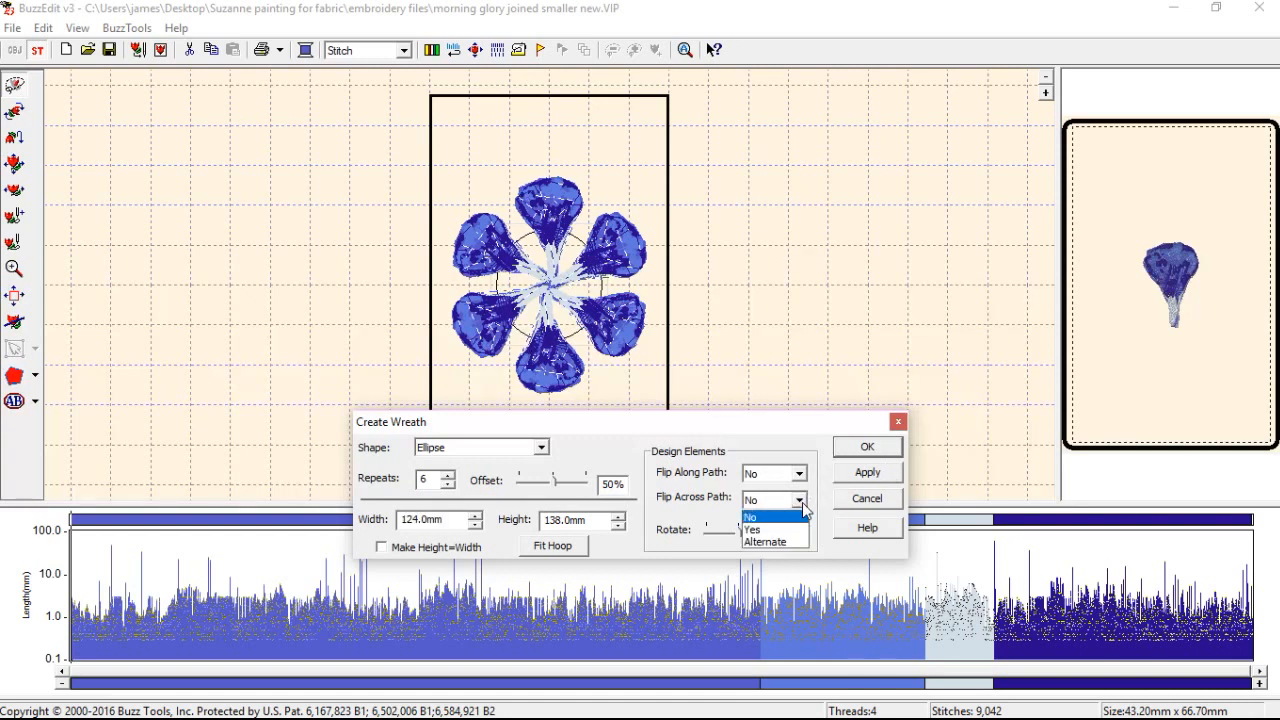
pyautogui.click(790, 541)
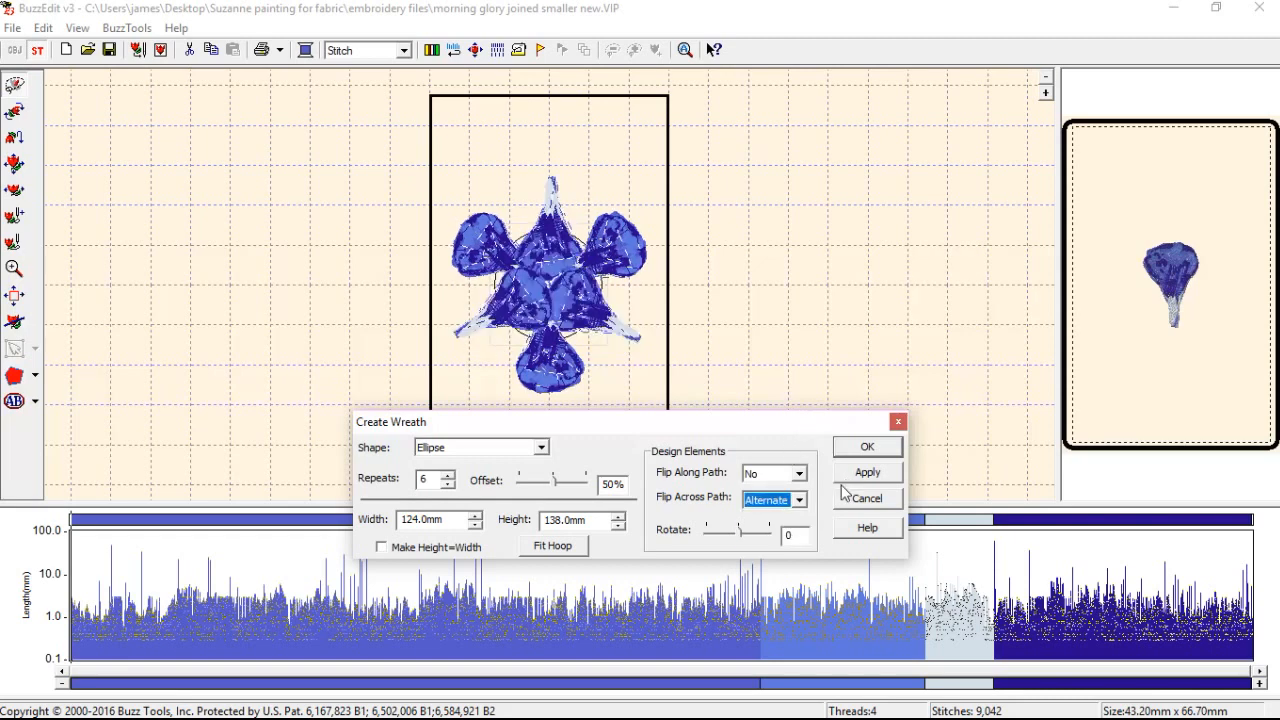
pyautogui.click(799, 499)
pyautogui.click(790, 515)
# Flip alternate flowers along the path and set the wreath to 125 mm wide and 136 mm high.
pyautogui.click(799, 473)
pyautogui.click(789, 514)
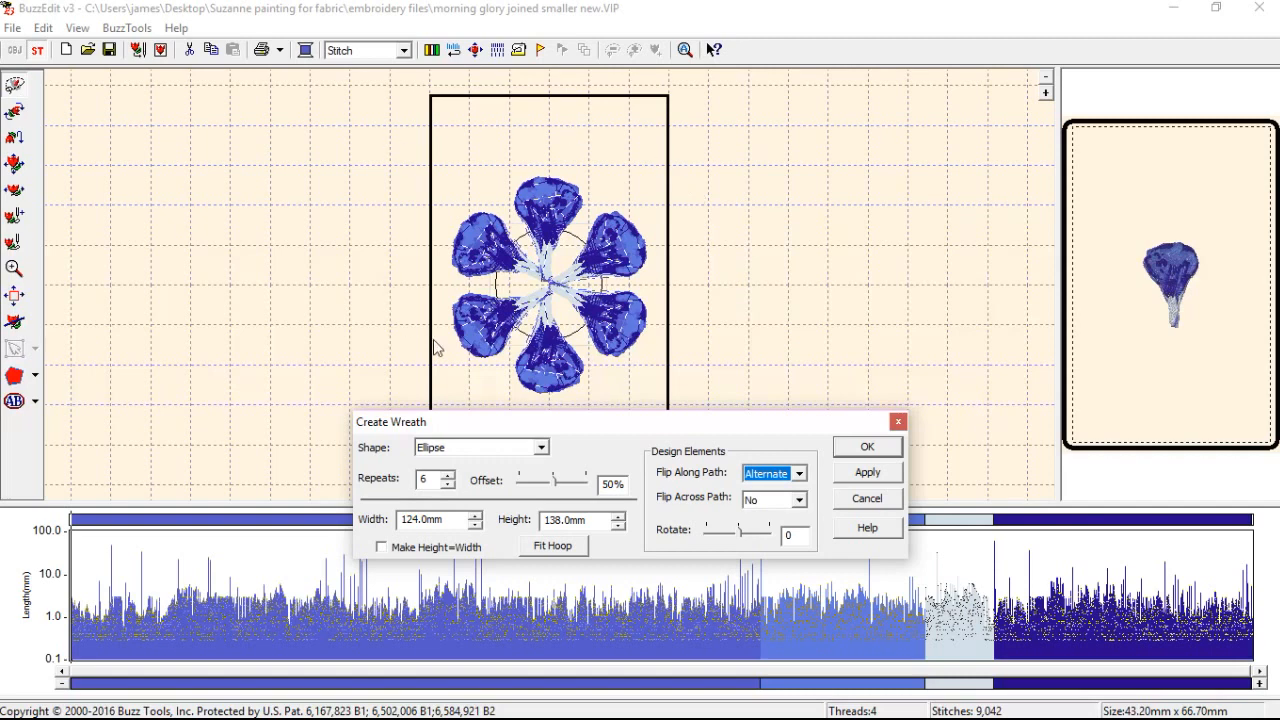
pyautogui.click(619, 525)
pyautogui.click(619, 525)
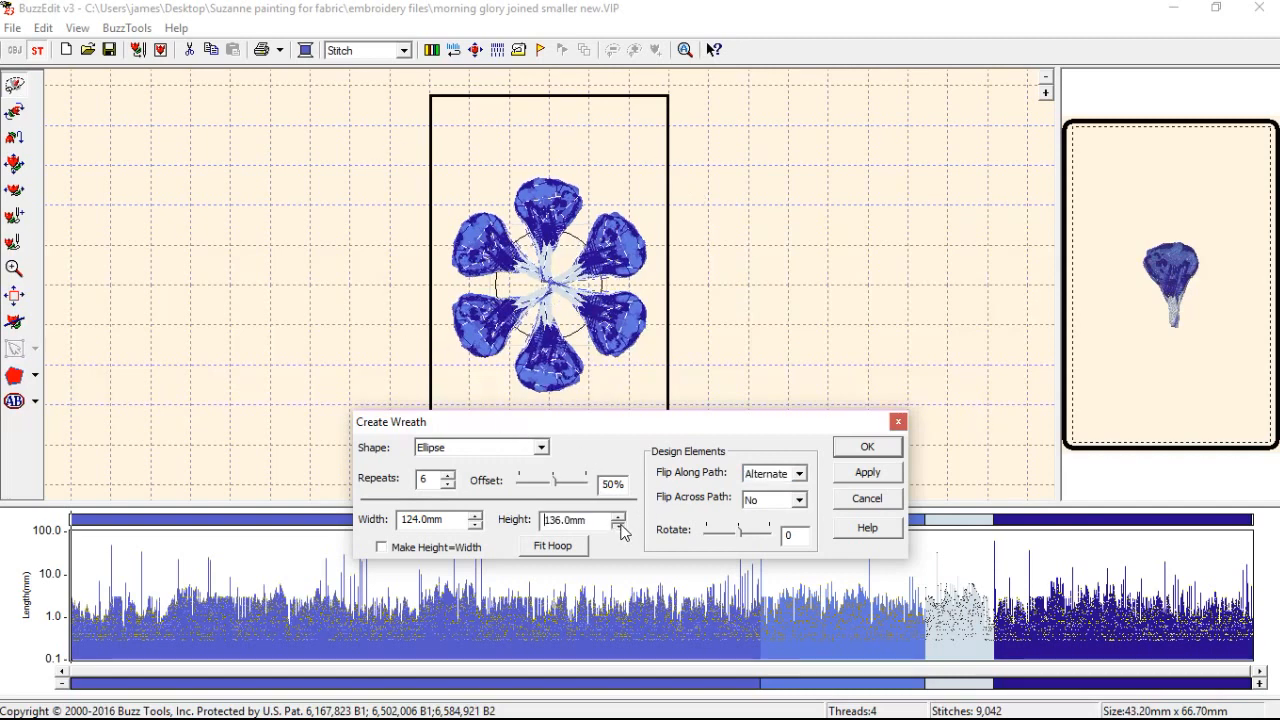
pyautogui.click(475, 516)
pyautogui.click(475, 516)
pyautogui.click(475, 516)
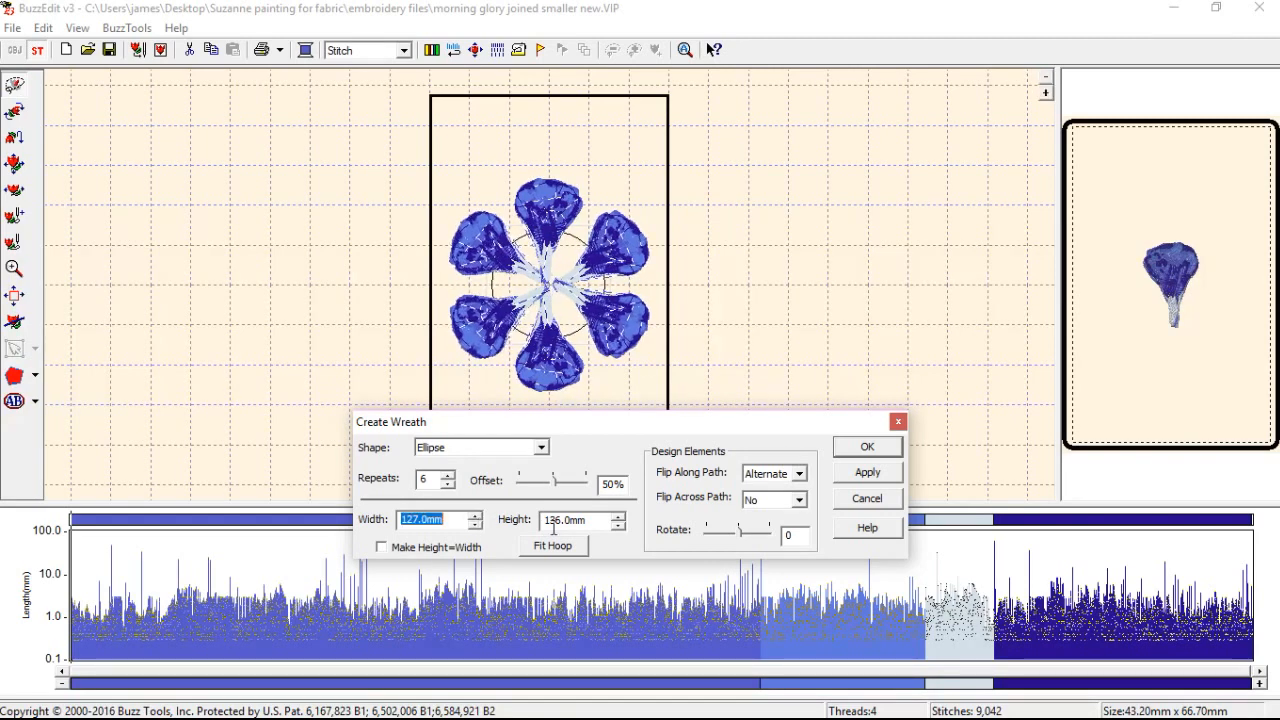
pyautogui.click(476, 525)
pyautogui.click(476, 525)
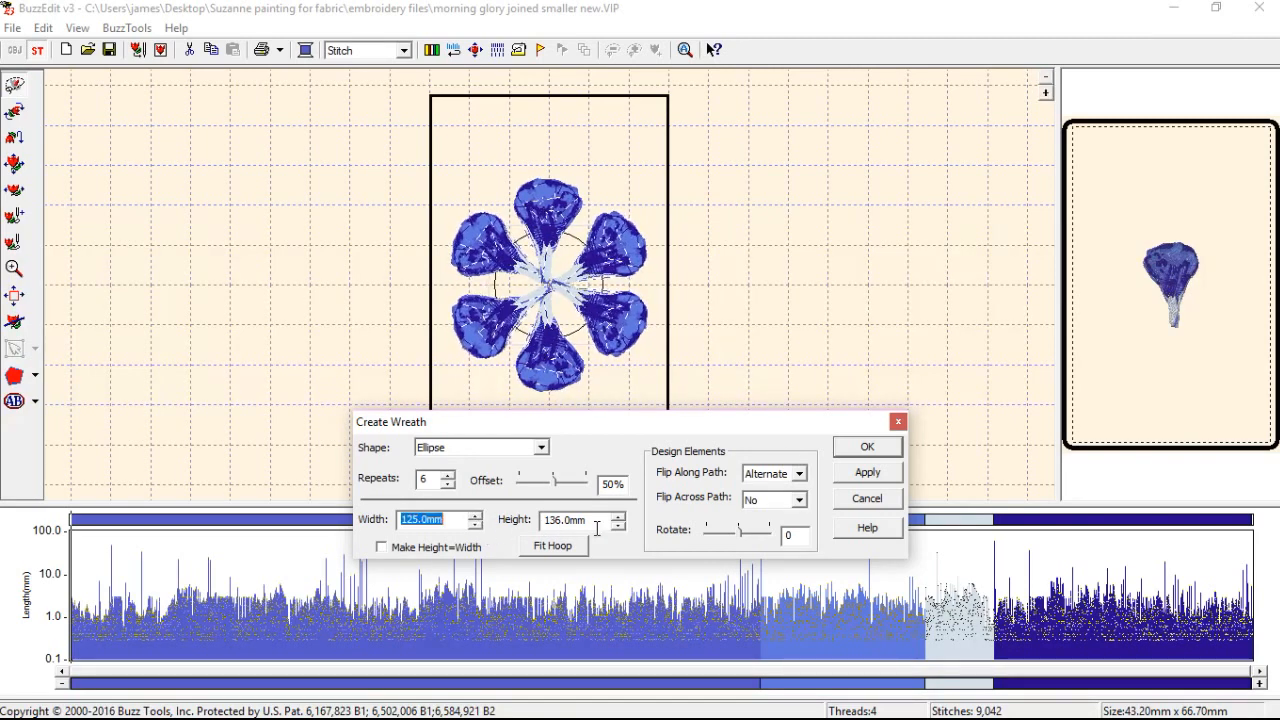
# Try a taller, narrower wreath with a height of 143 mm and a width of 120 mm.
pyautogui.click(619, 527)
pyautogui.click(620, 517)
pyautogui.click(620, 517)
pyautogui.click(620, 517)
pyautogui.click(476, 524)
pyautogui.click(476, 524)
pyautogui.click(476, 524)
pyautogui.click(618, 526)
pyautogui.click(619, 525)
pyautogui.click(621, 516)
pyautogui.click(620, 517)
pyautogui.click(620, 517)
pyautogui.click(620, 517)
pyautogui.click(620, 517)
pyautogui.click(620, 517)
pyautogui.click(620, 517)
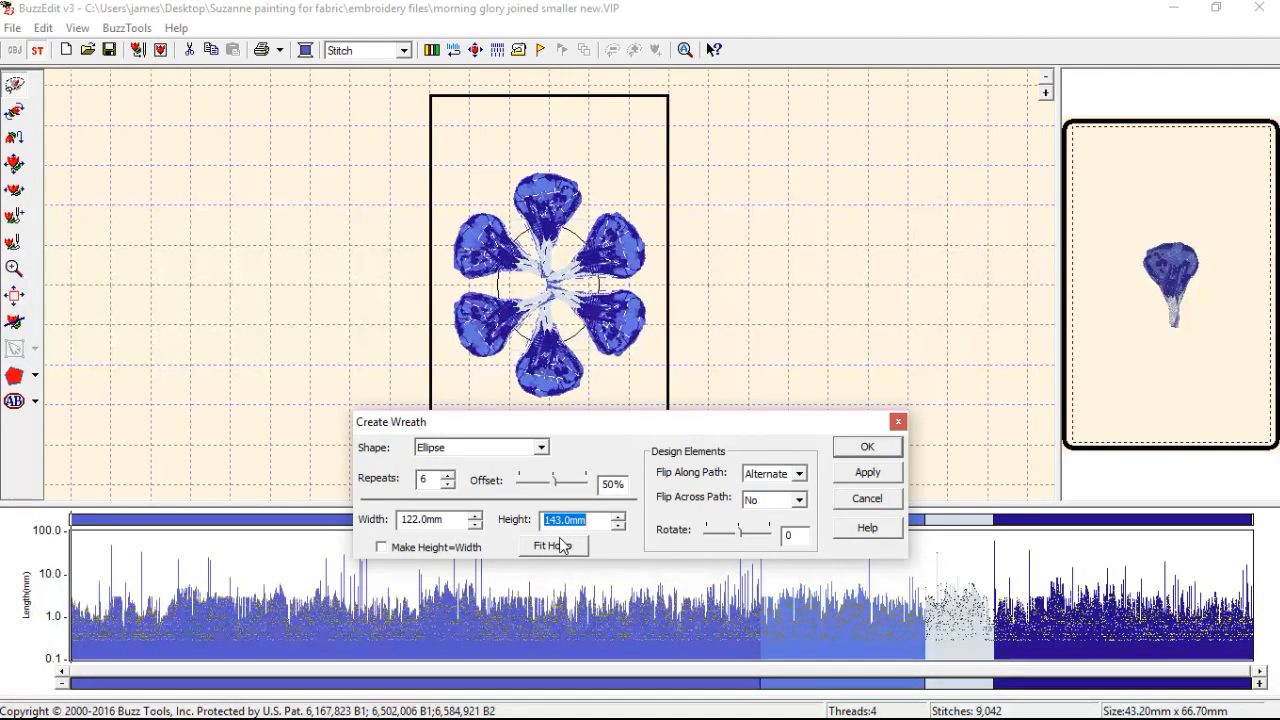
pyautogui.click(476, 525)
pyautogui.click(476, 525)
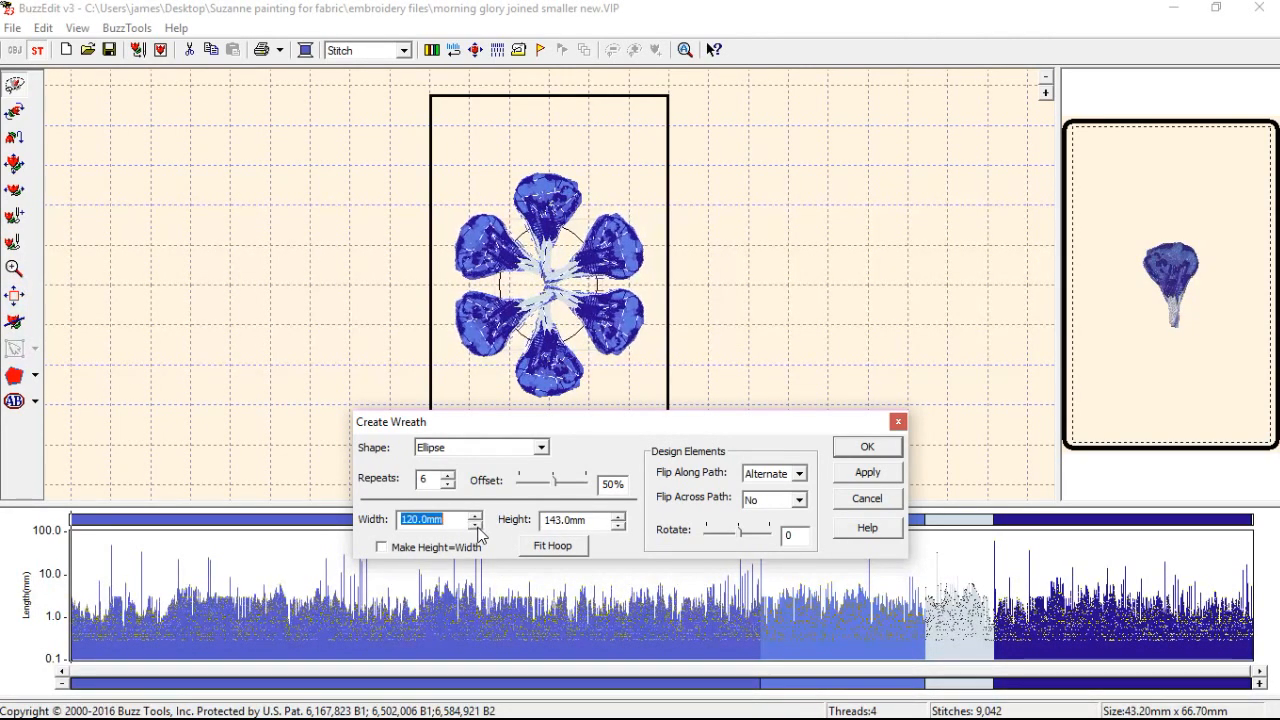
# Set the flowers' offset along the path to 49% and the wreath's width to 124 mm.
pyautogui.moveTo(554, 484); pyautogui.dragTo(572, 487)
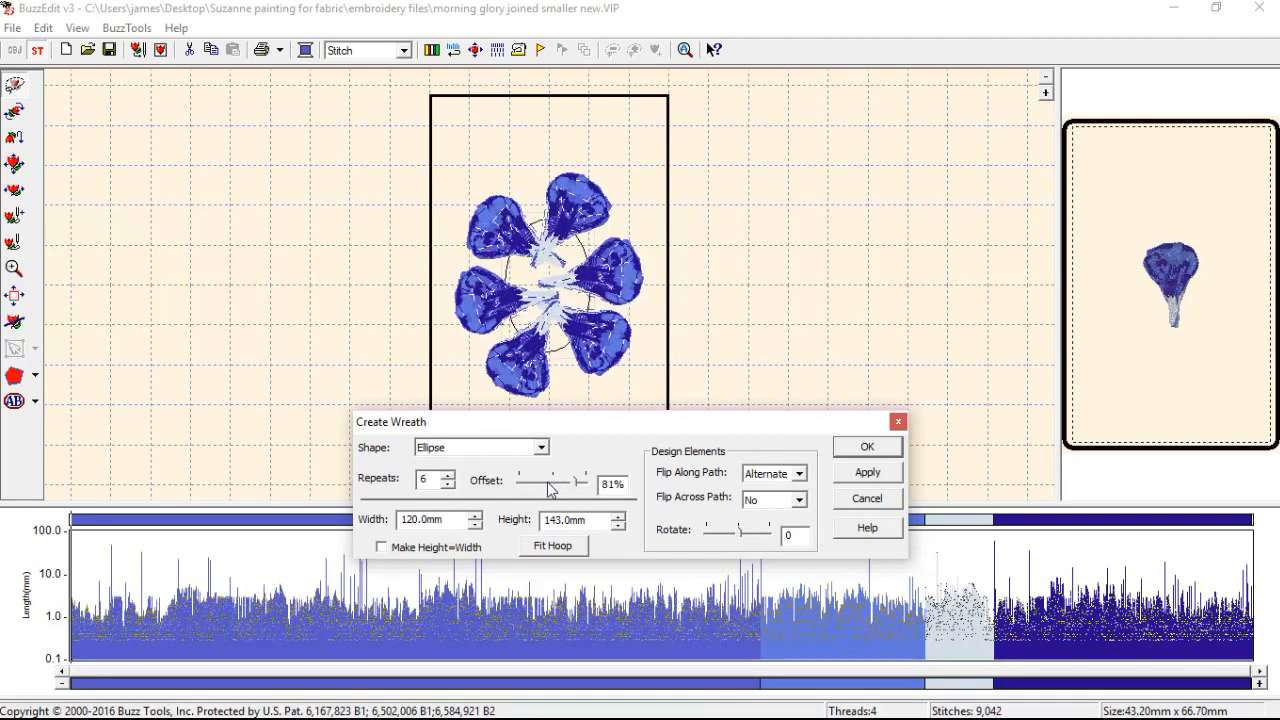
pyautogui.moveTo(557, 487); pyautogui.dragTo(557, 484)
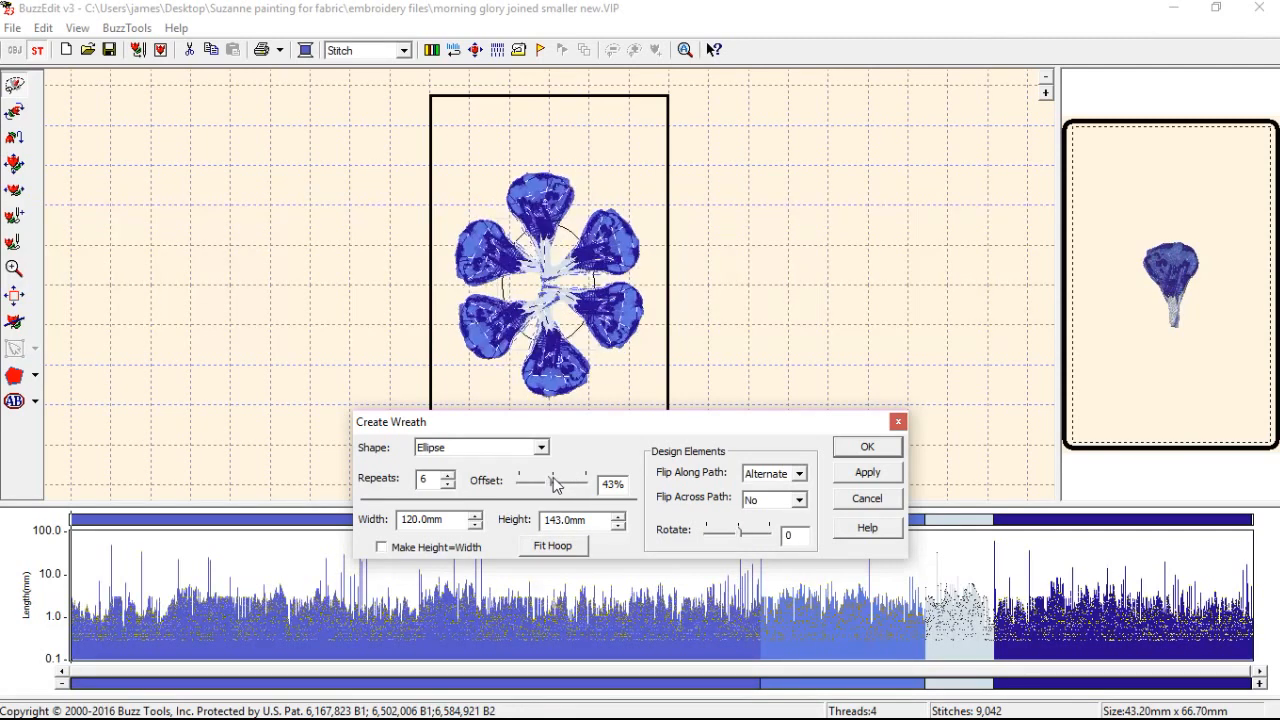
pyautogui.click(476, 525)
pyautogui.click(476, 525)
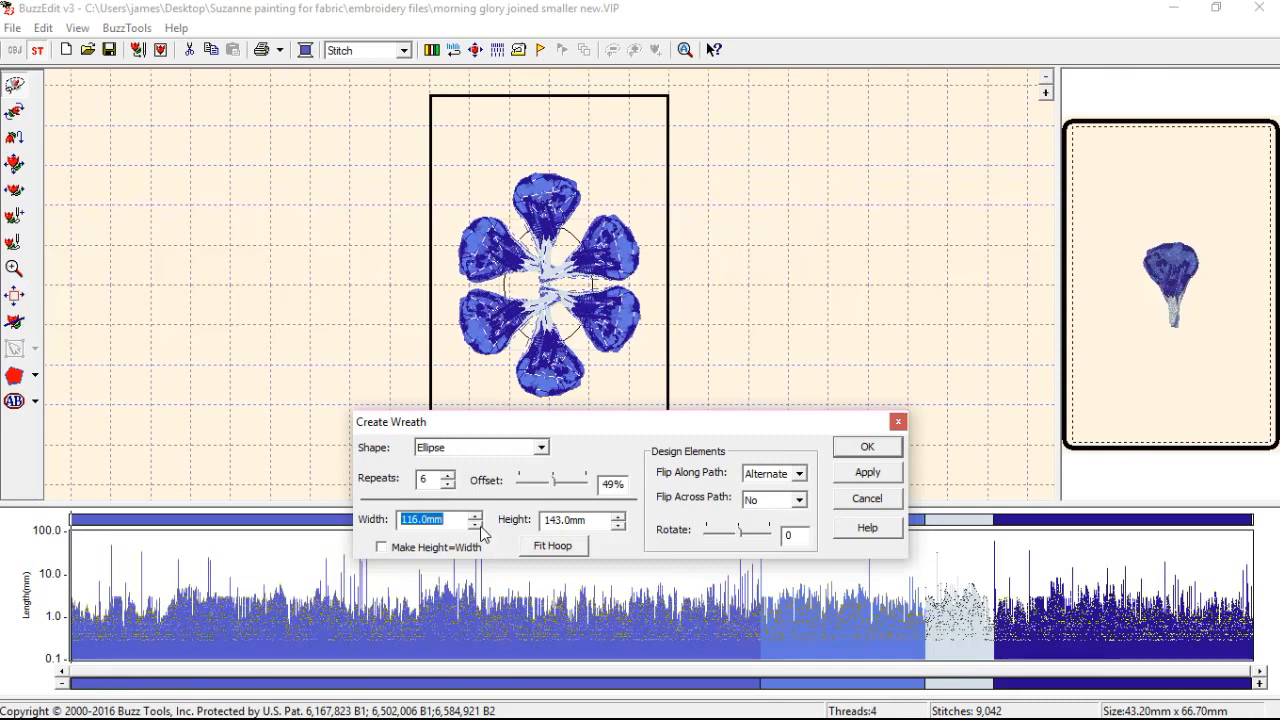
pyautogui.click(475, 516)
pyautogui.click(475, 516)
pyautogui.click(475, 516)
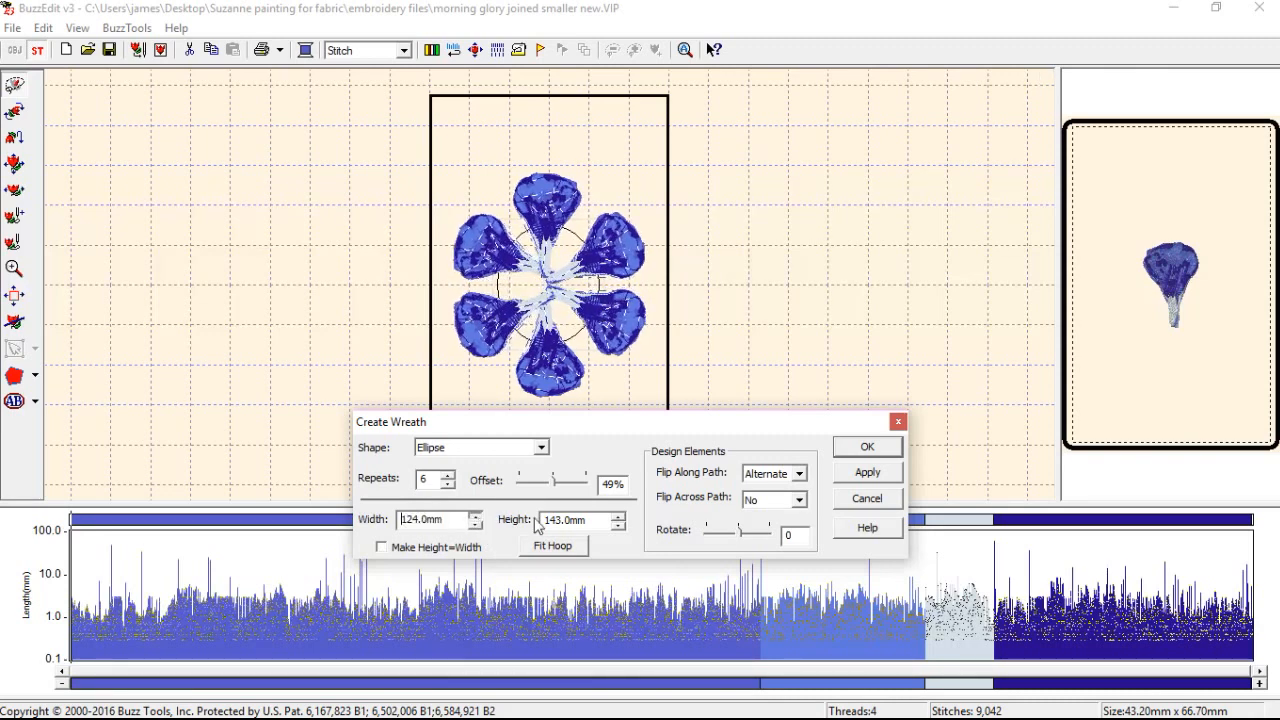
# Try wreath dimensions of 120 mm wide by 136 mm high.
pyautogui.click(618, 525)
pyautogui.click(618, 525)
pyautogui.click(618, 525)
pyautogui.click(618, 525)
pyautogui.click(476, 525)
pyautogui.click(476, 525)
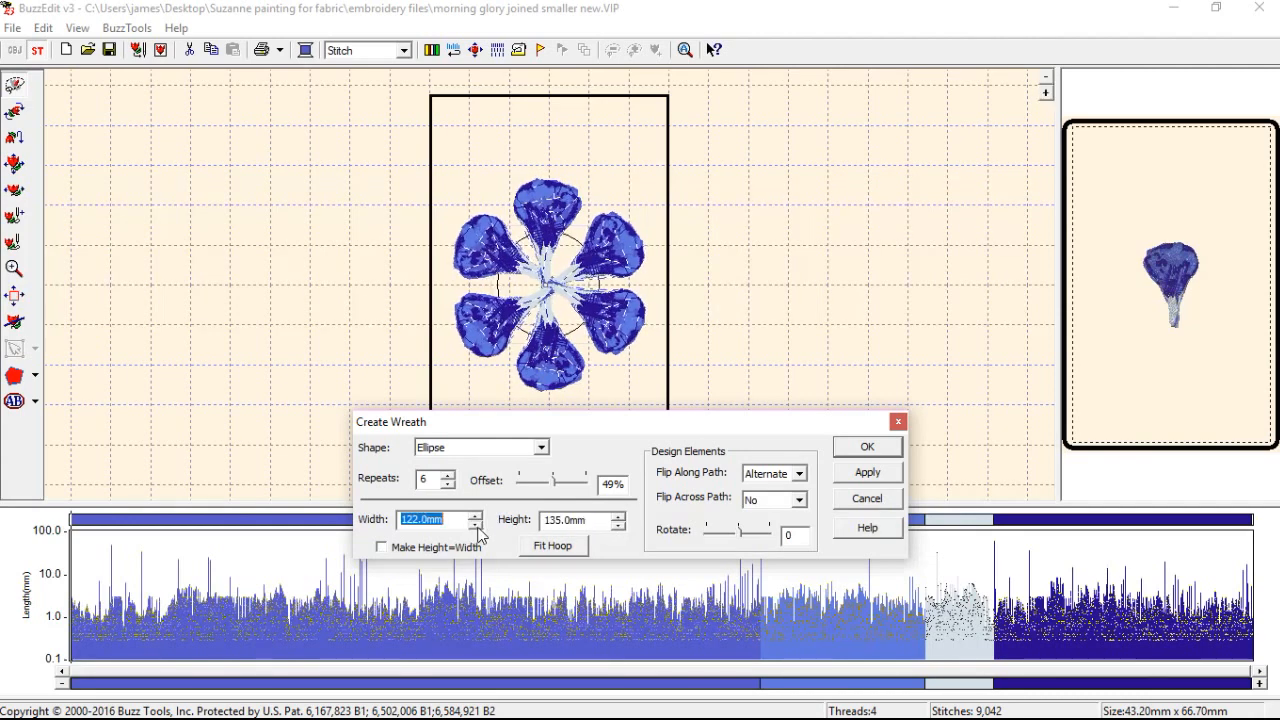
pyautogui.click(618, 515)
pyautogui.click(619, 527)
pyautogui.click(619, 527)
pyautogui.click(476, 527)
pyautogui.click(476, 527)
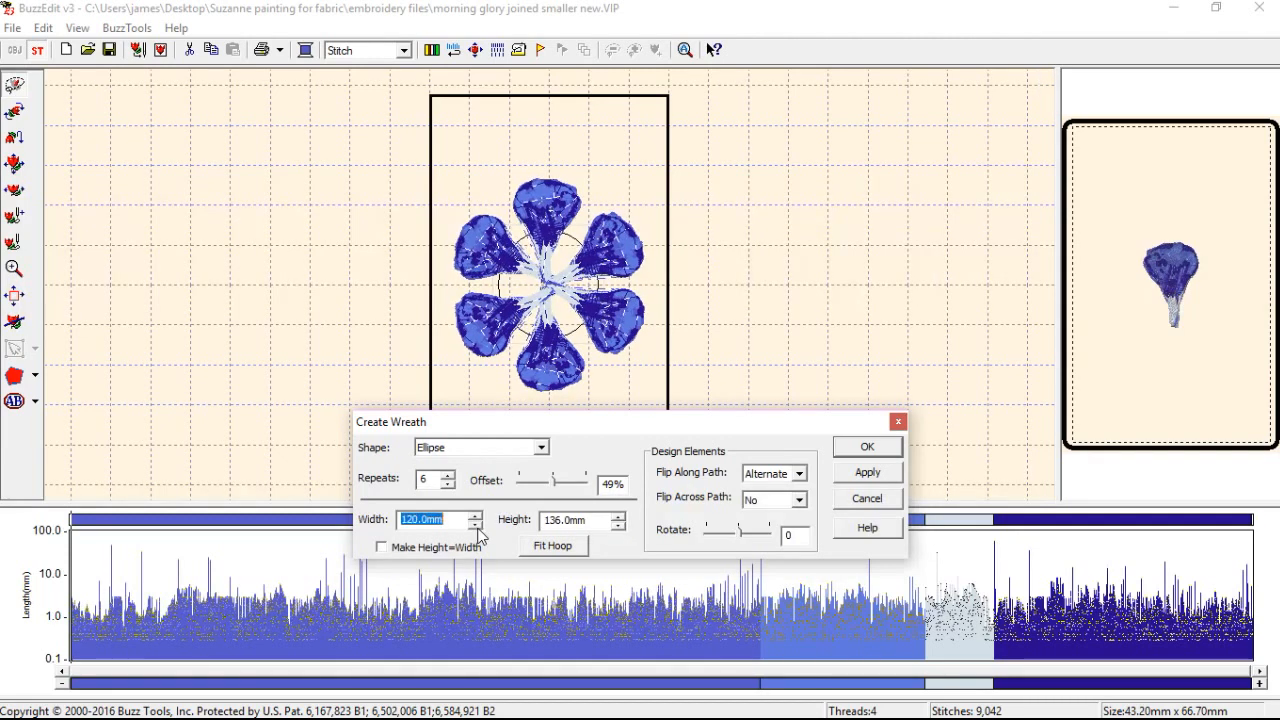
# Set the wreath's height to 134 mm and its width to 124 mm, and generate the wreath.
pyautogui.click(476, 517)
pyautogui.click(476, 517)
pyautogui.click(476, 517)
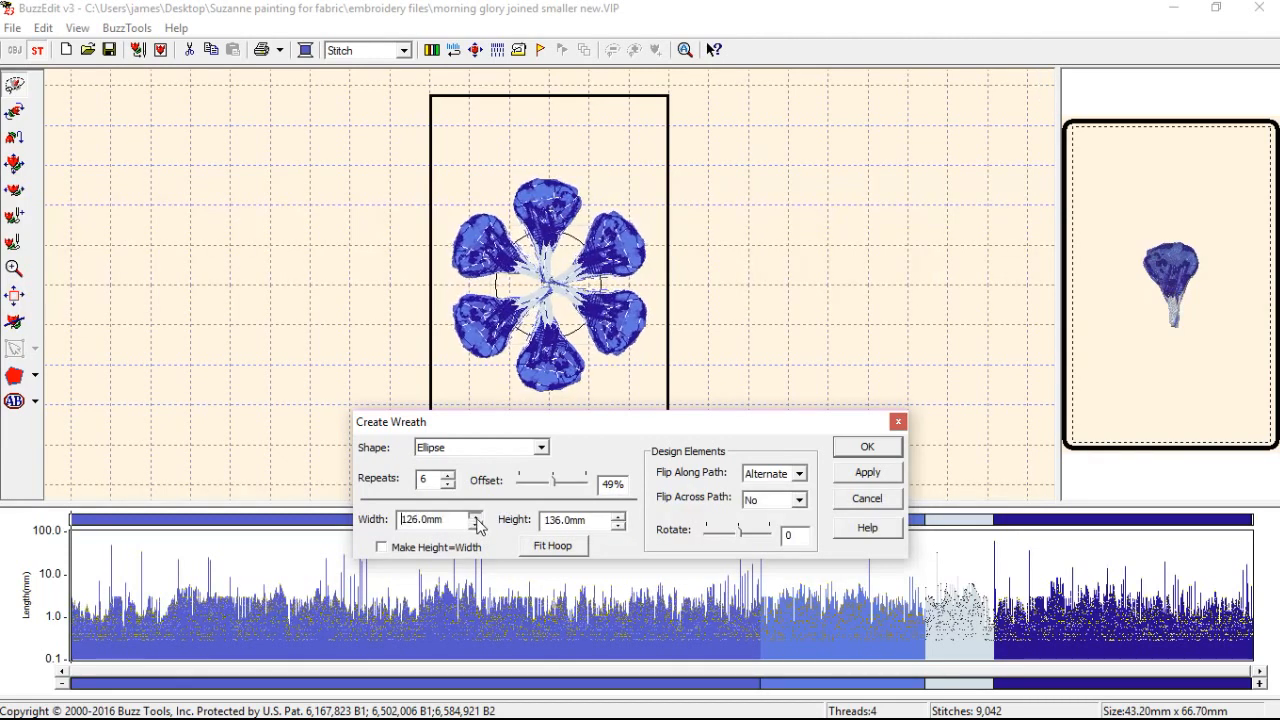
pyautogui.click(620, 527)
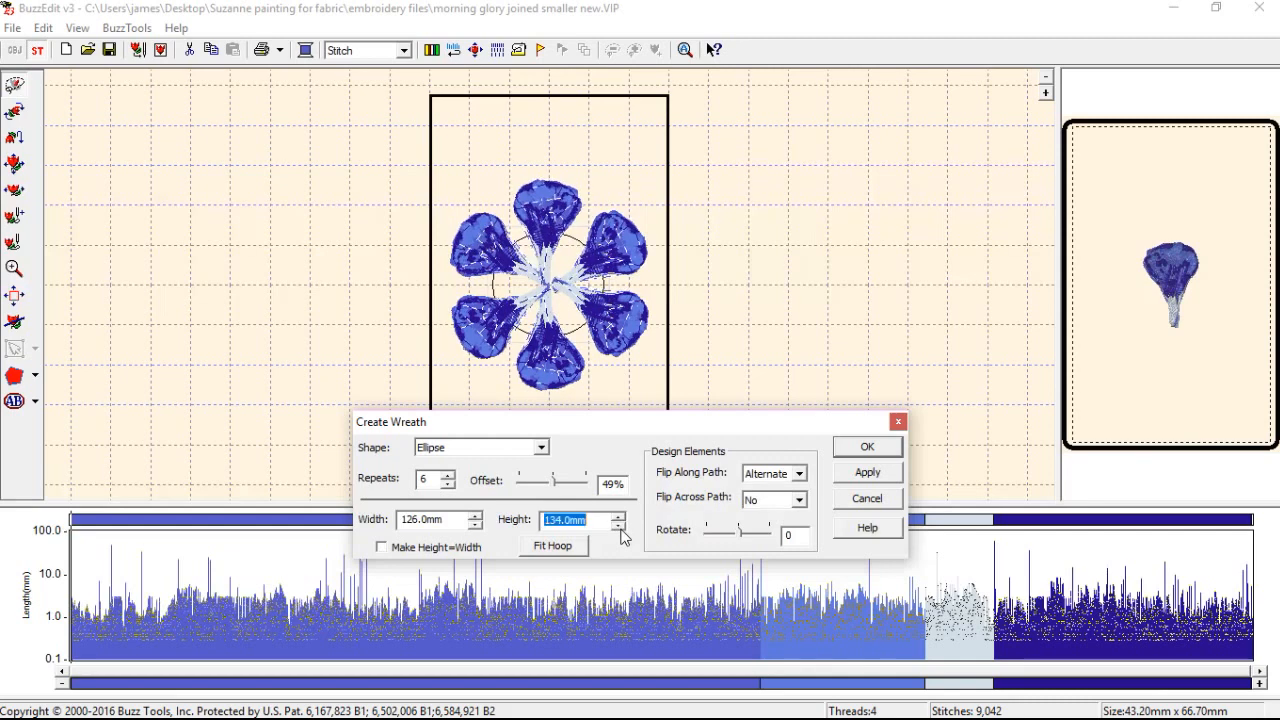
pyautogui.click(477, 524)
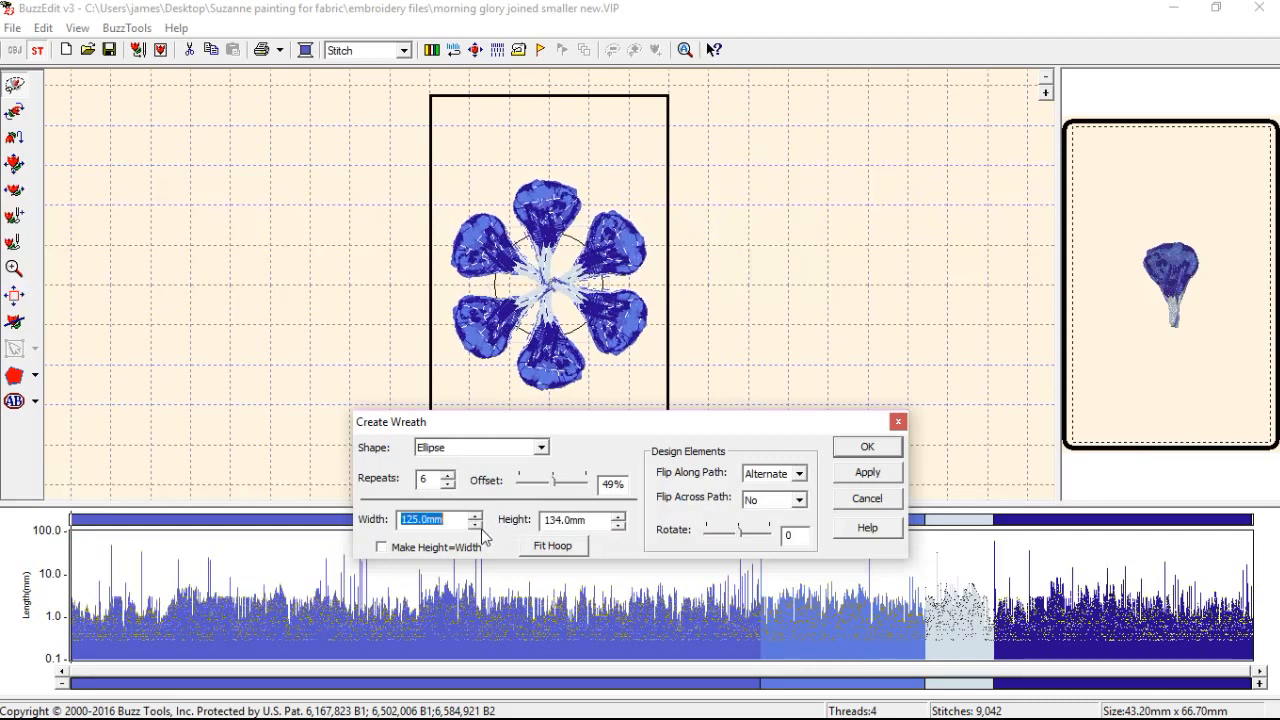
pyautogui.click(476, 525)
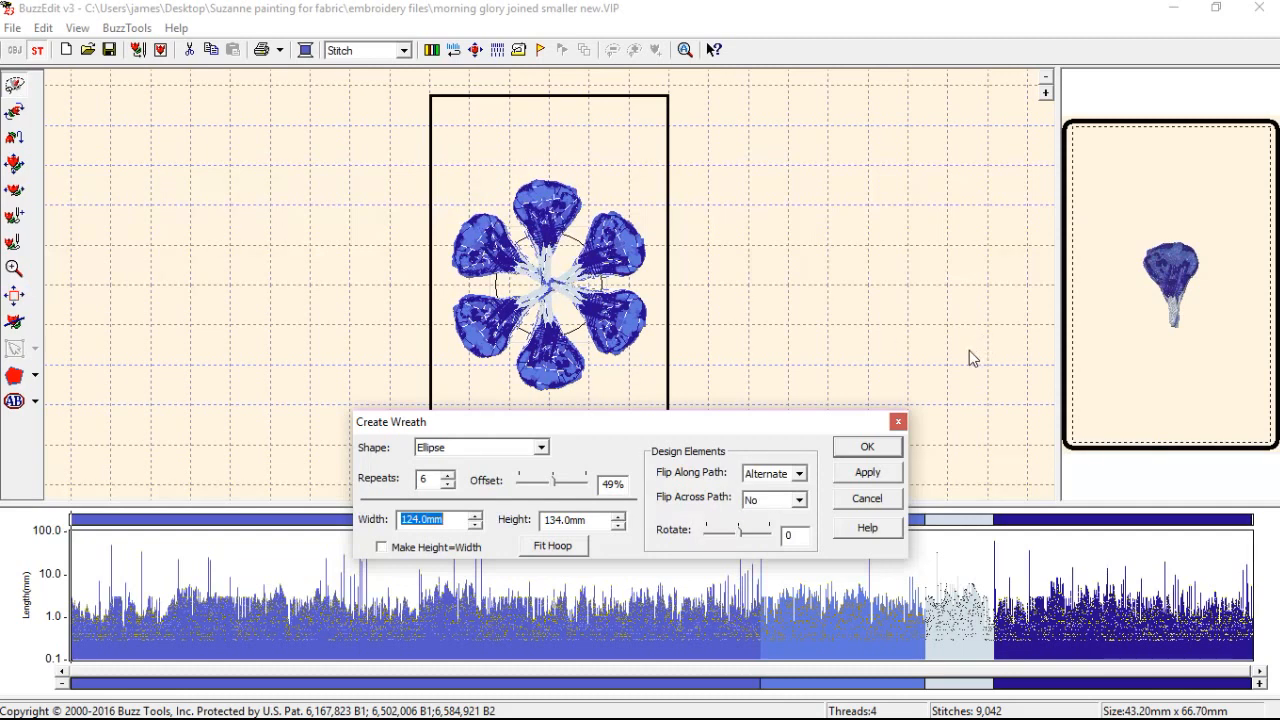
pyautogui.click(868, 447)
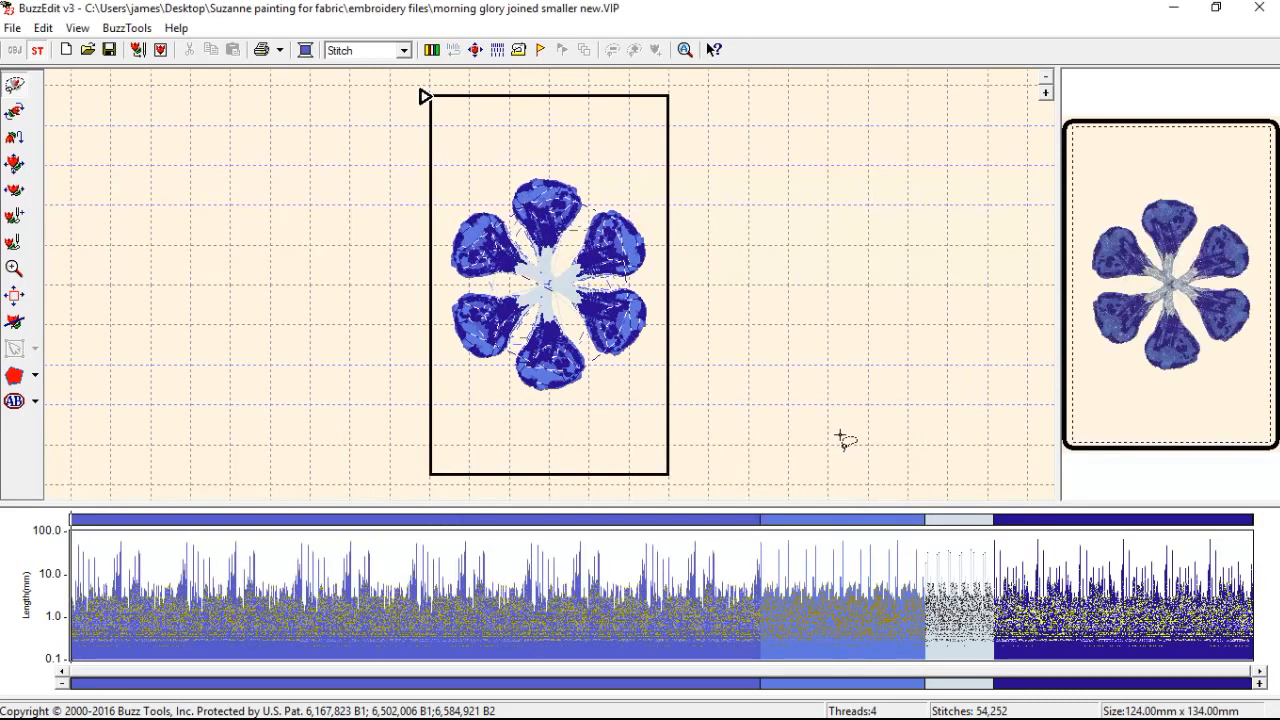